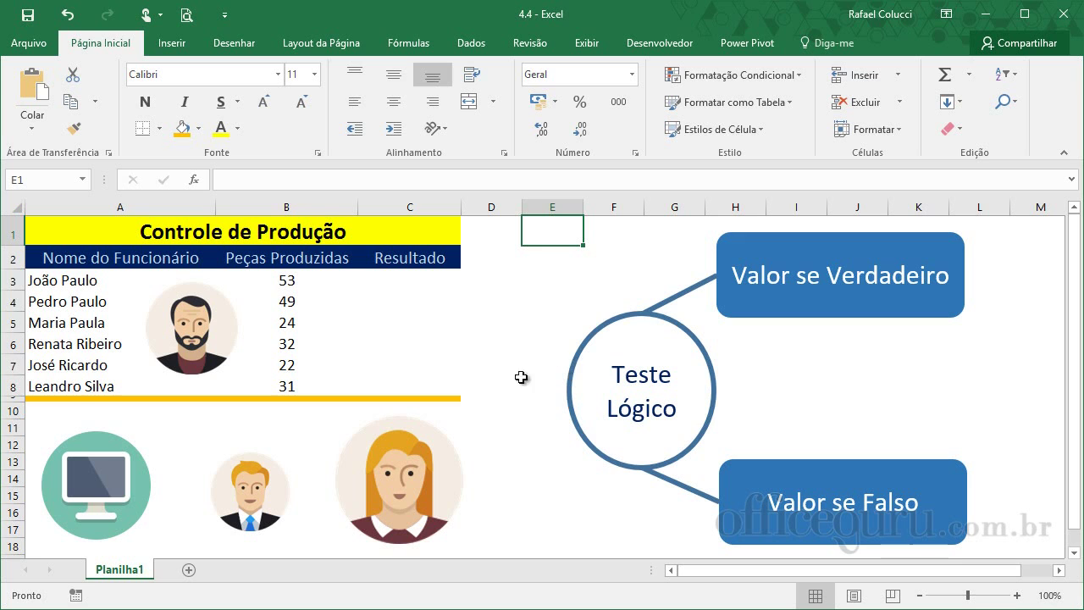
Step: Start the formula =SE(B3>=30; in C3 to test for at least 30 pieces
left_click(417, 289)
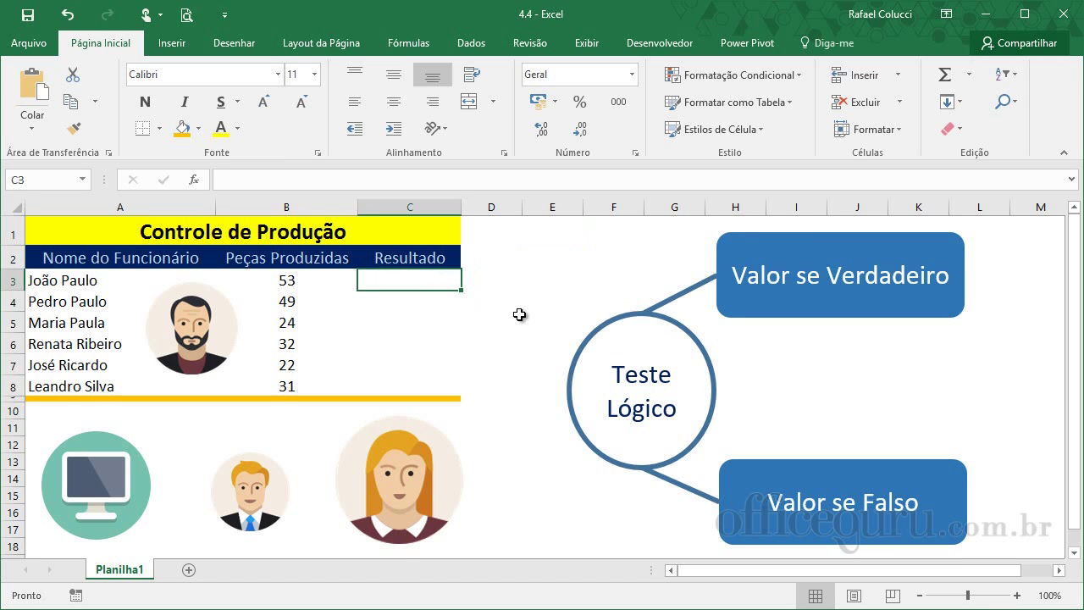
type("=s")
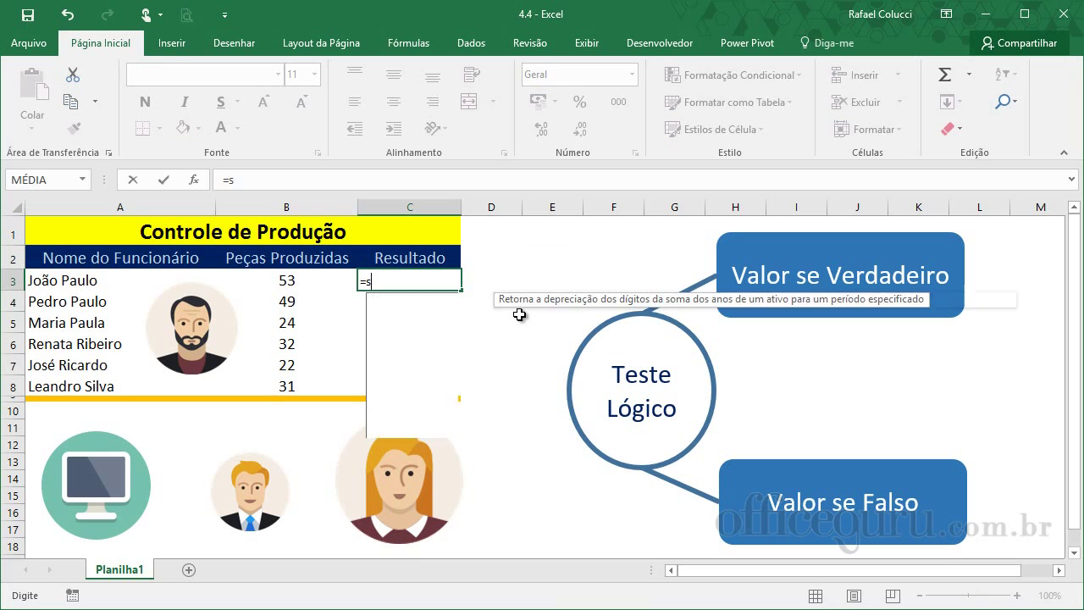
type("e")
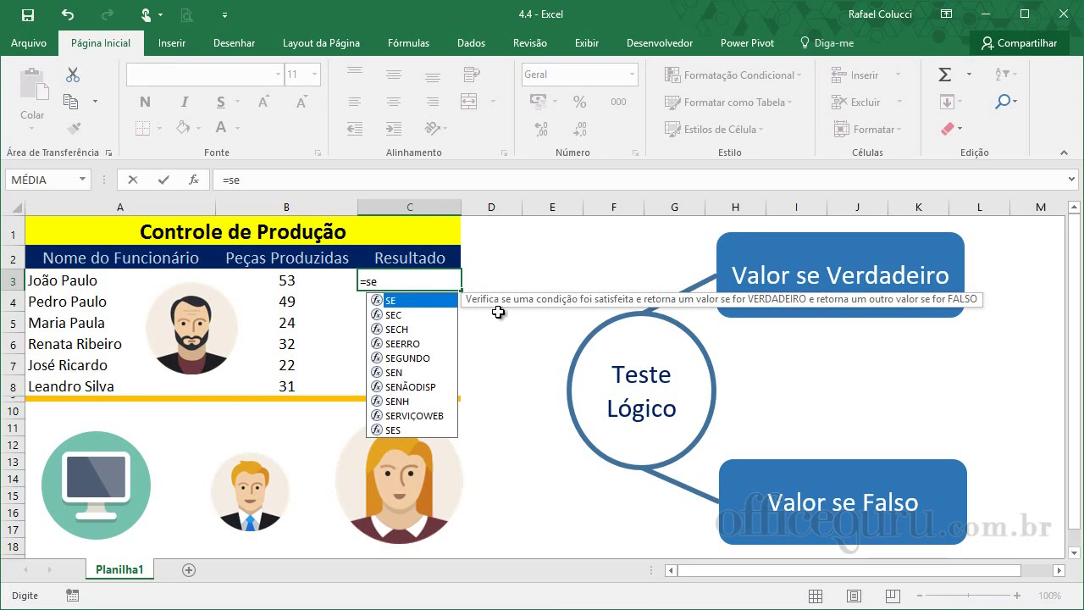
double_click(405, 302)
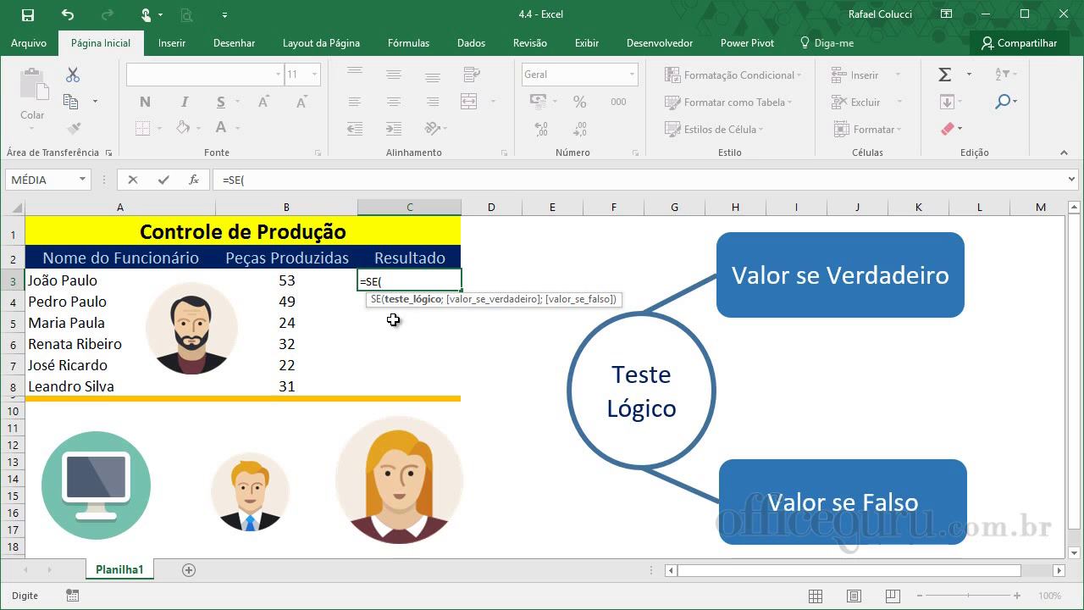
left_click(291, 281)
type(">")
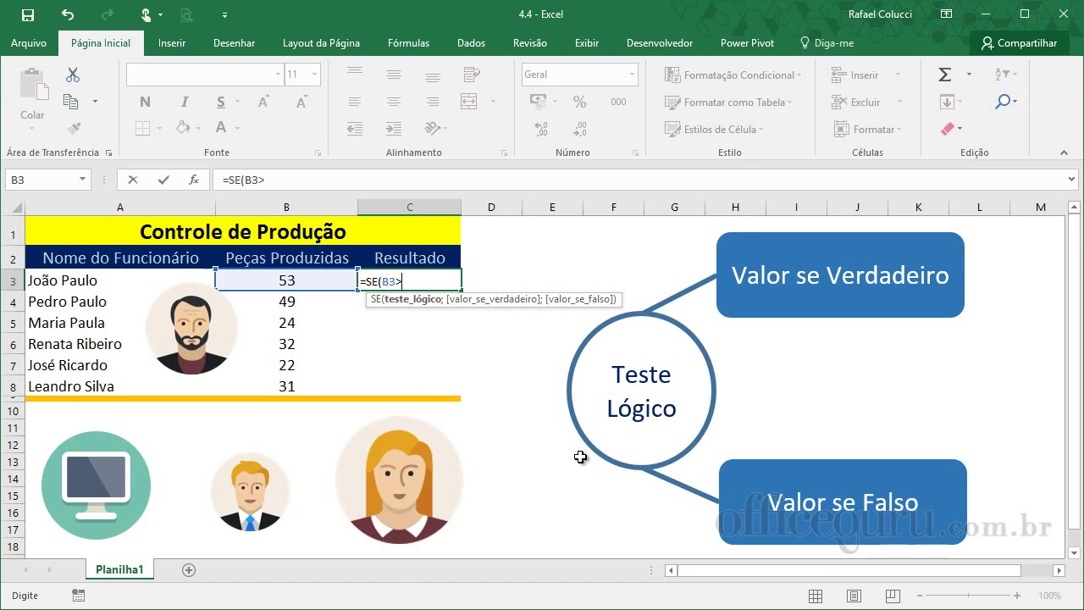
type("=")
type("30")
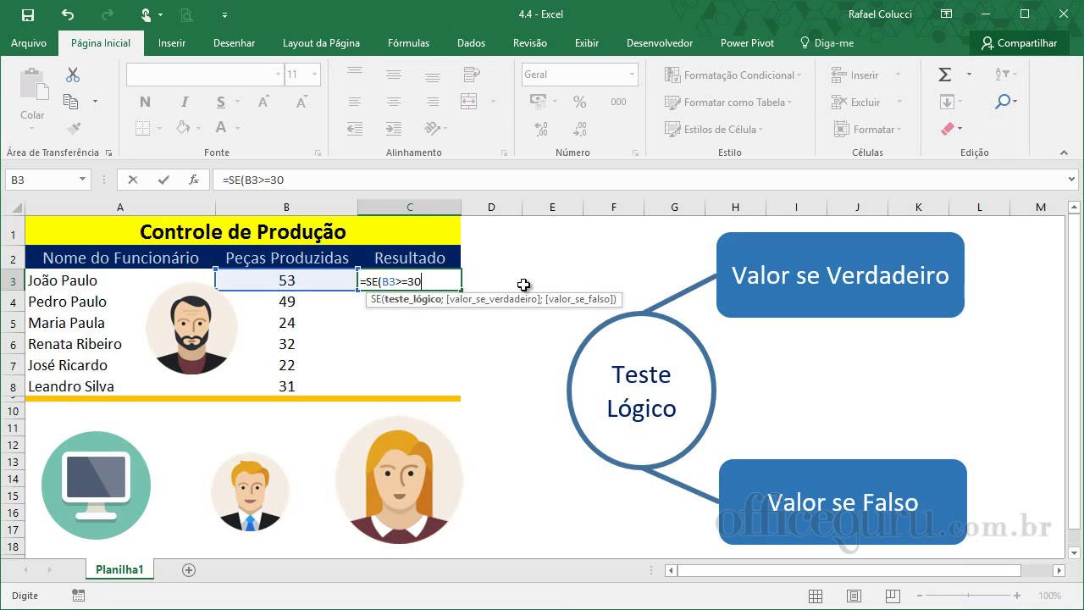
type(";")
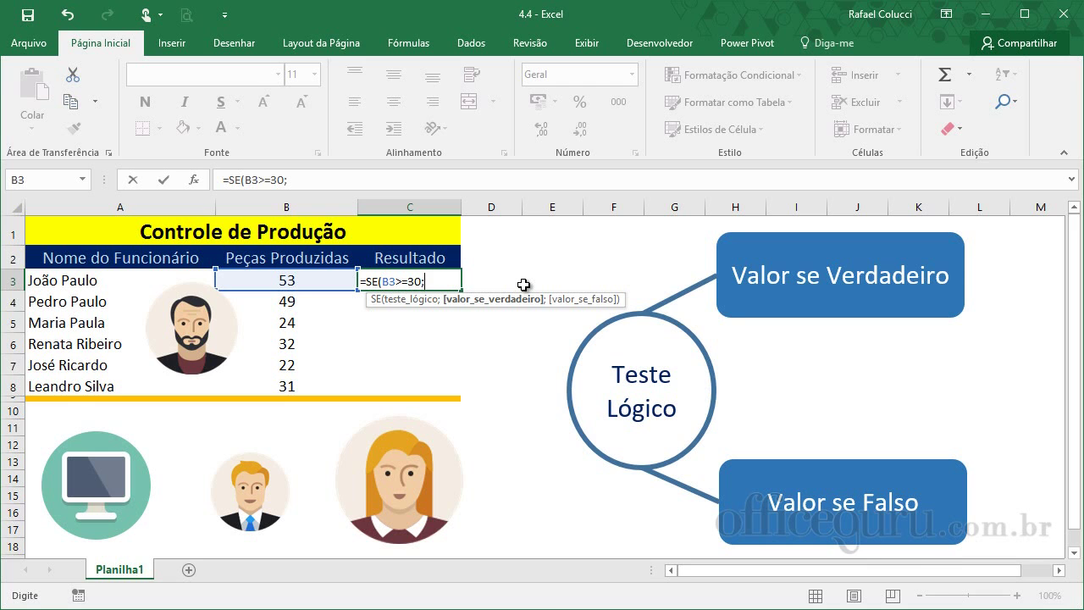
Step: Finish C3's formula with "Atingiu a meta" and "Não atingiu a meta" results, fixing the parenthesis
left_click(340, 180)
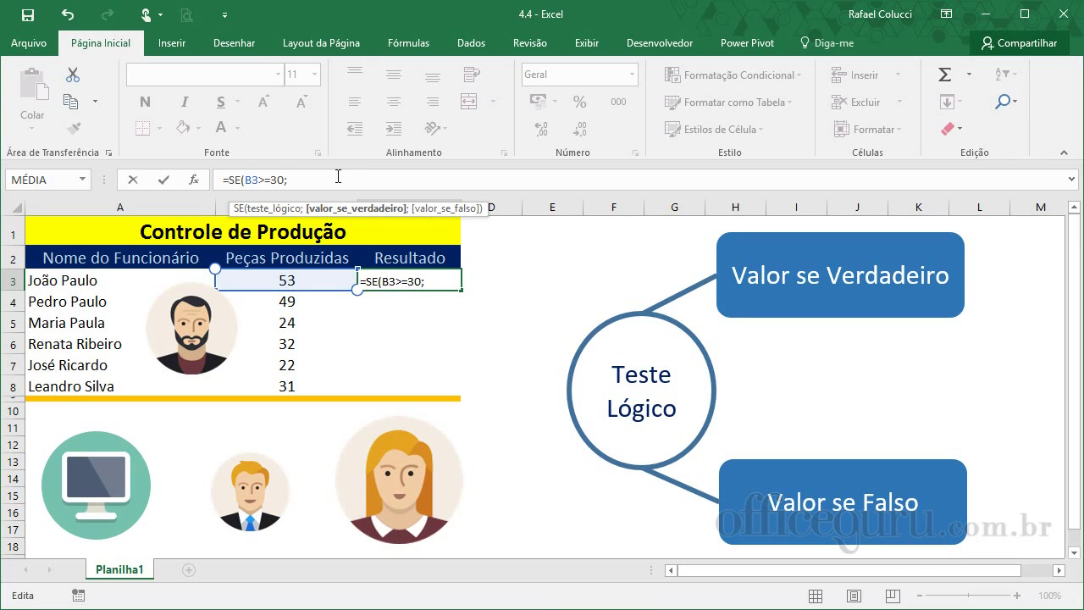
type("\"Atingiu a meta\"")
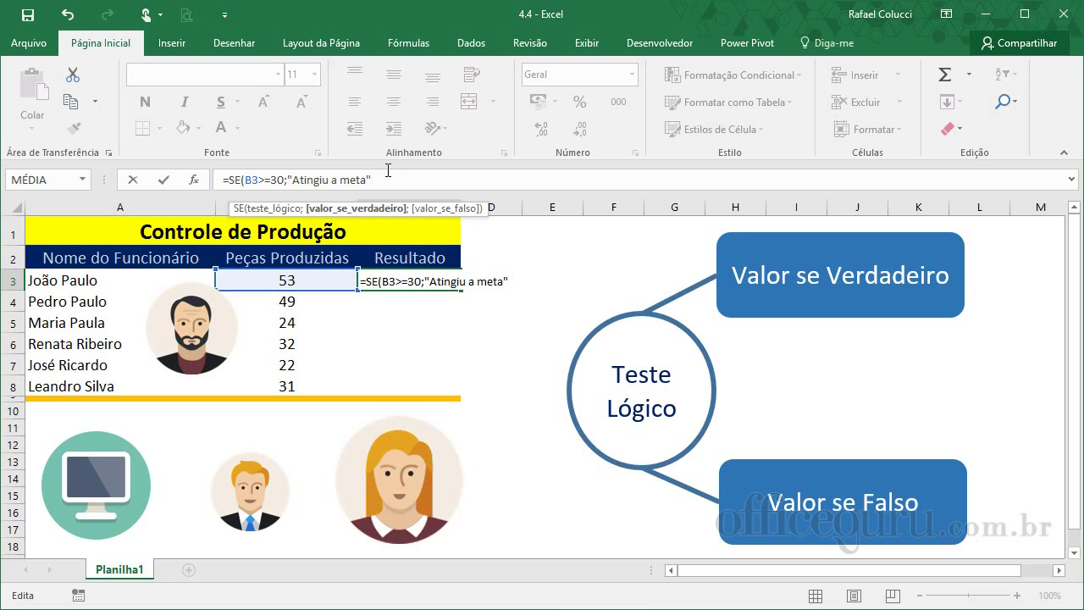
type(";")
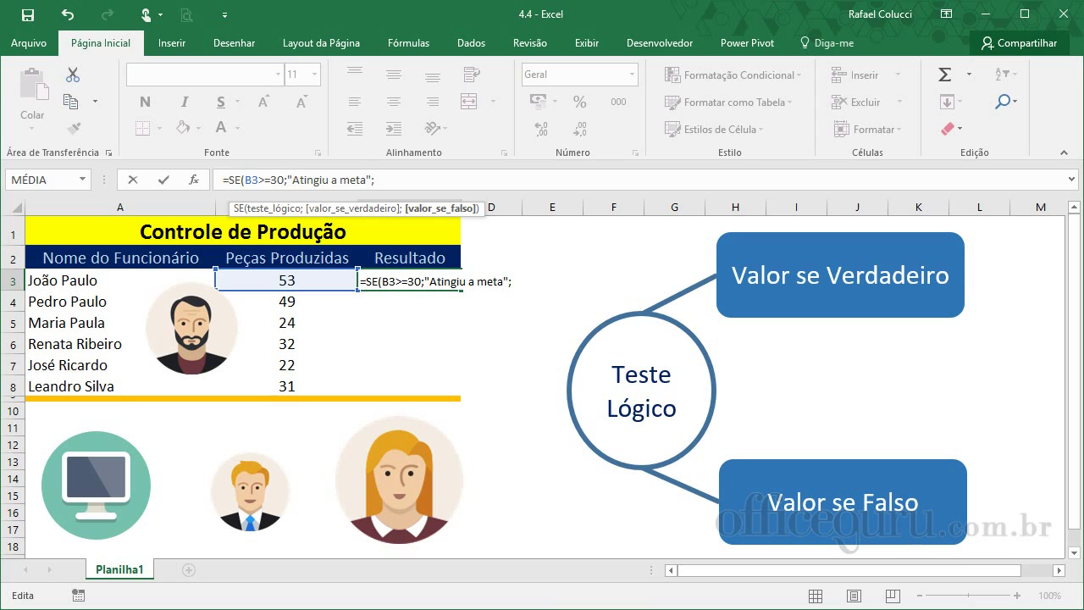
type("\"")
type("Não atingiu a meta\"")
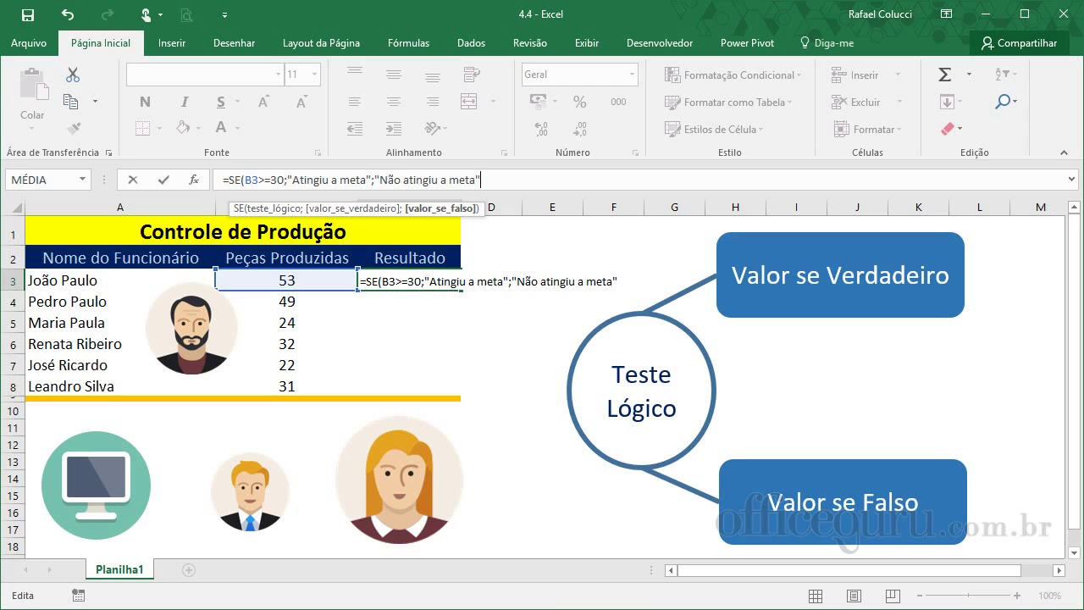
type(")")
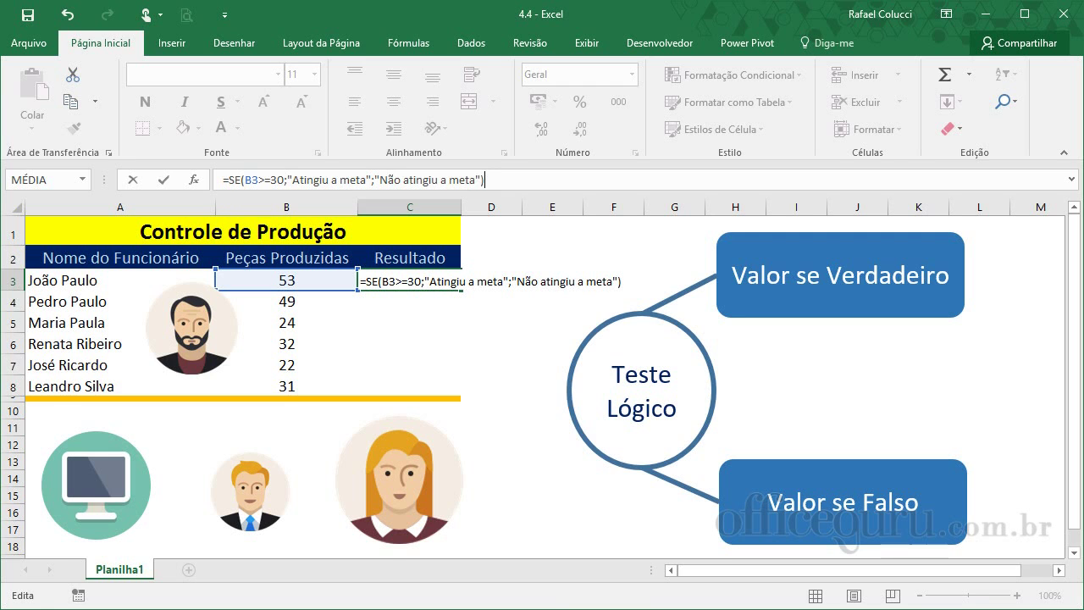
key("BackSpace")
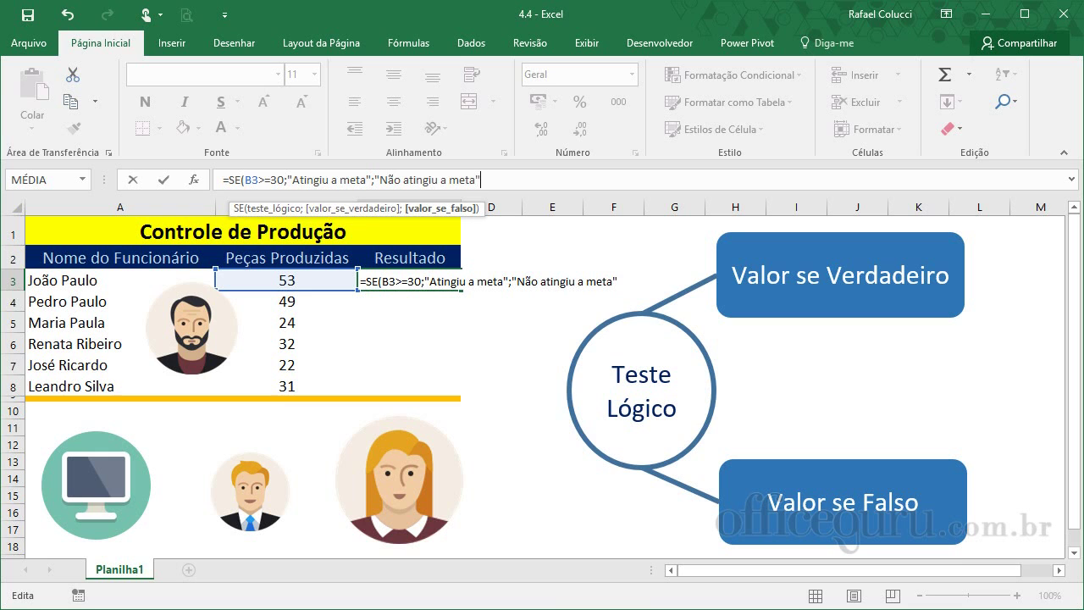
type(")")
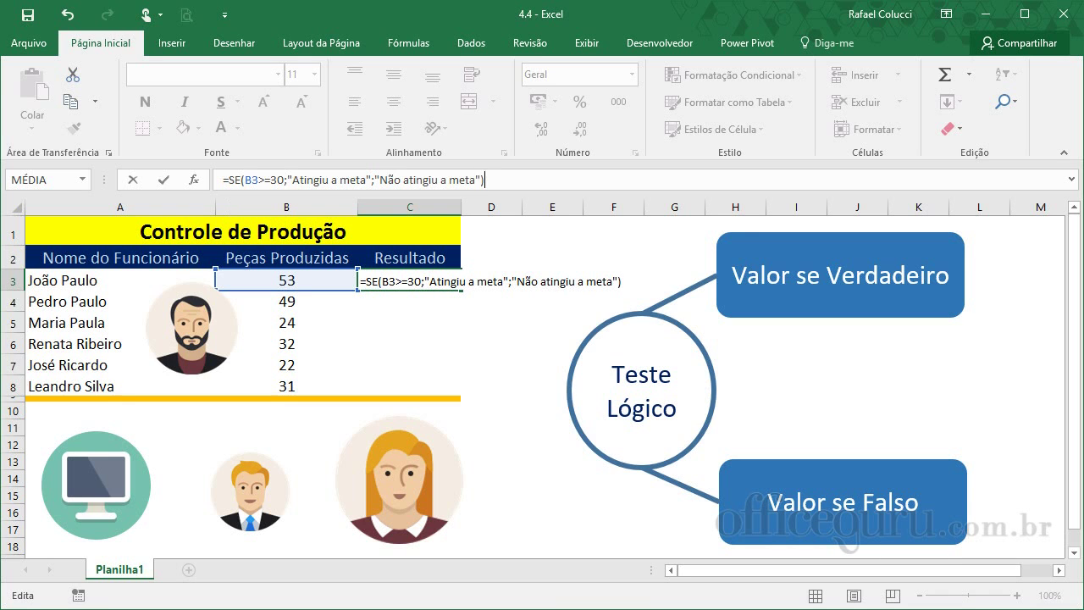
key("Return")
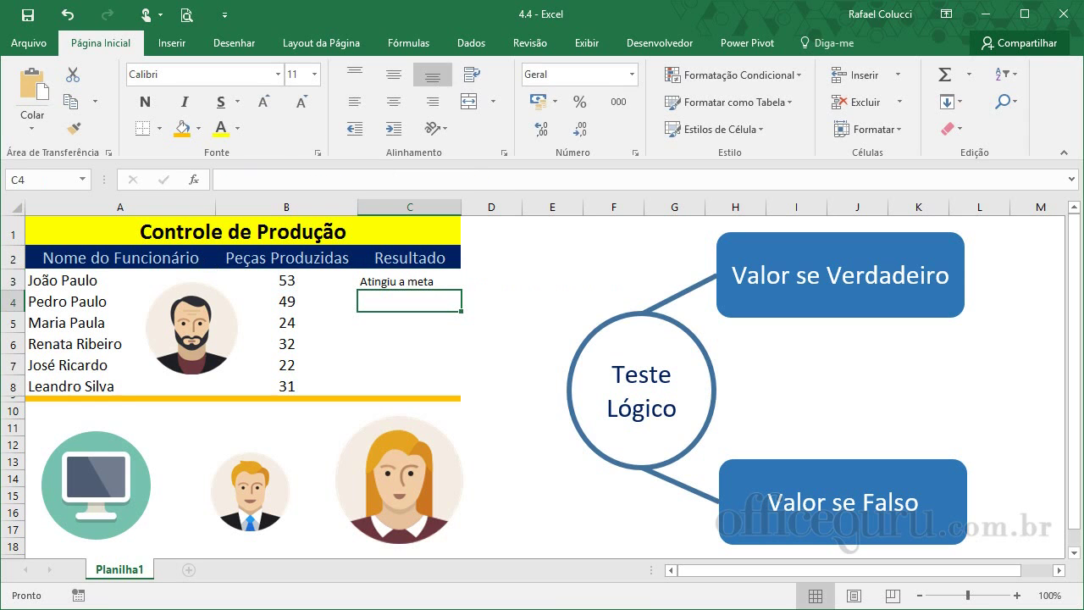
Step: Make C3 14-point, centred vertically and horizontally, widen column C, and begin filling down
left_click(401, 286)
left_click(263, 102)
left_click(264, 102)
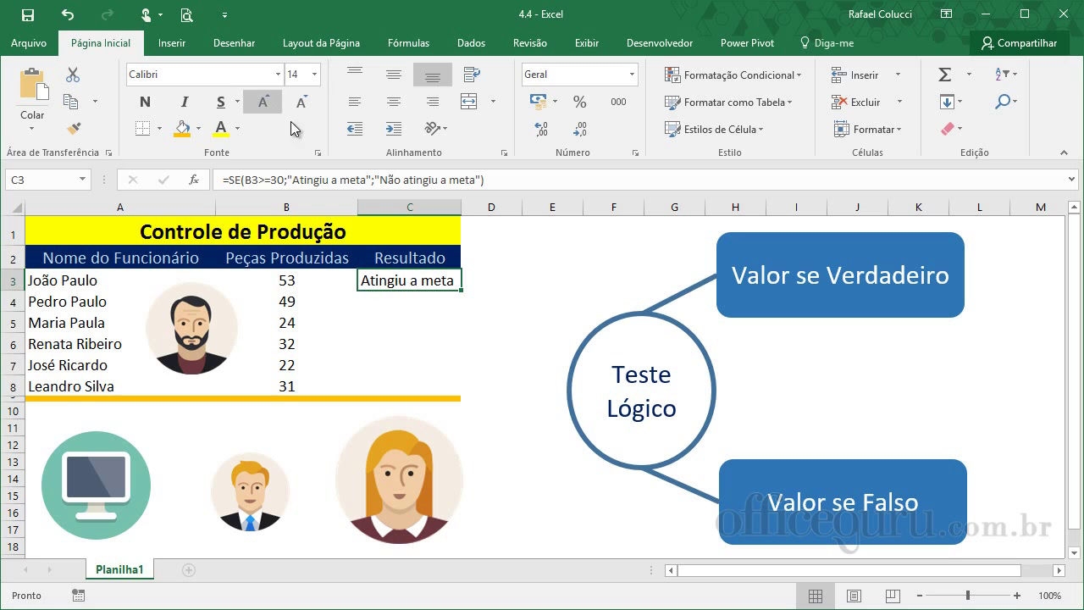
left_click(393, 76)
left_click_drag(461, 206, 504, 204)
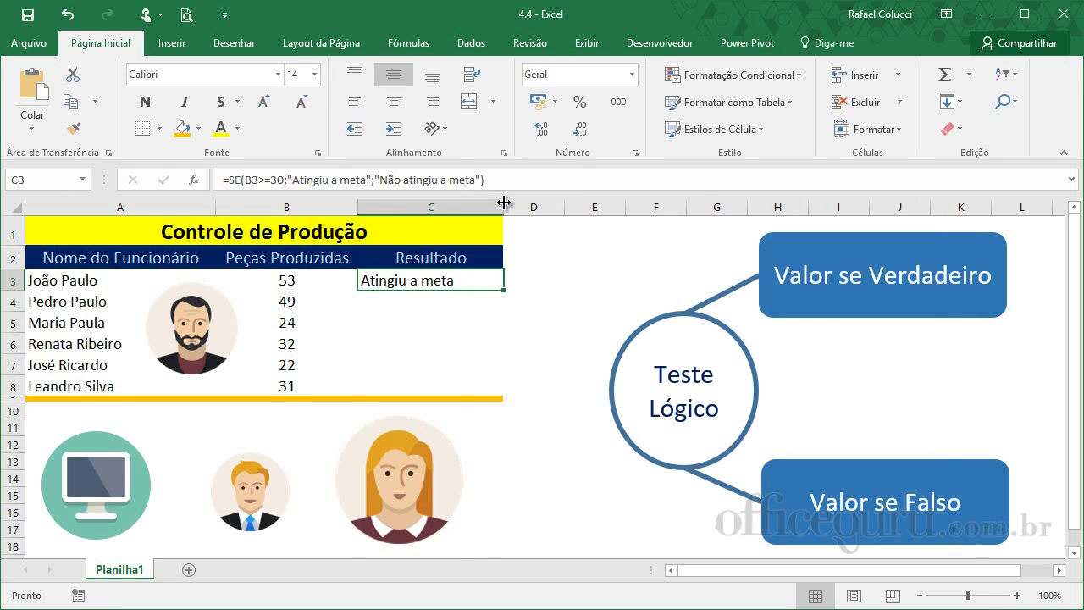
left_click(393, 101)
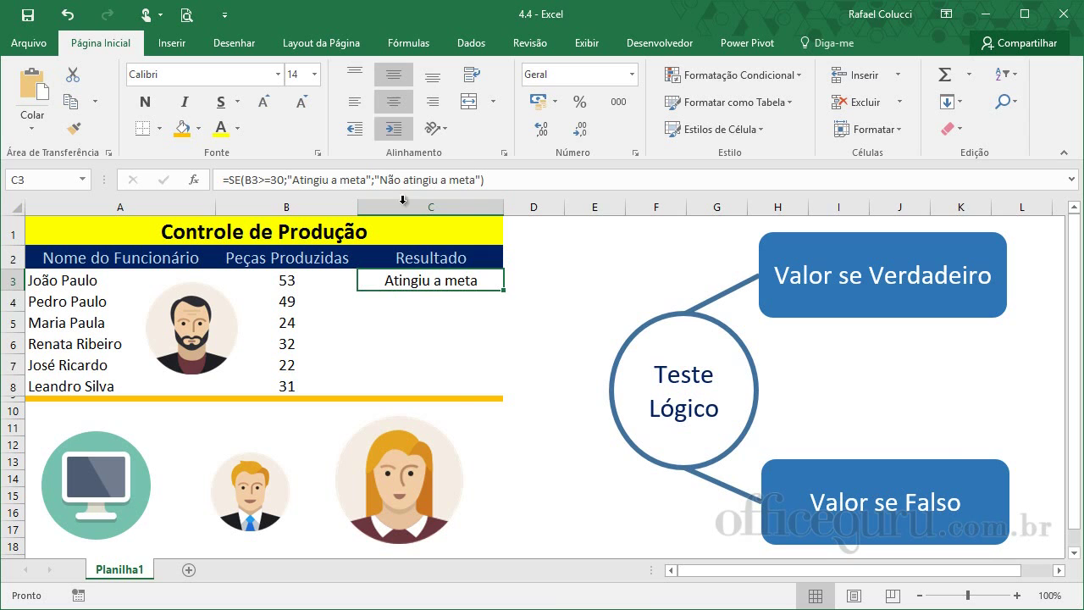
left_click_drag(503, 290, 498, 390)
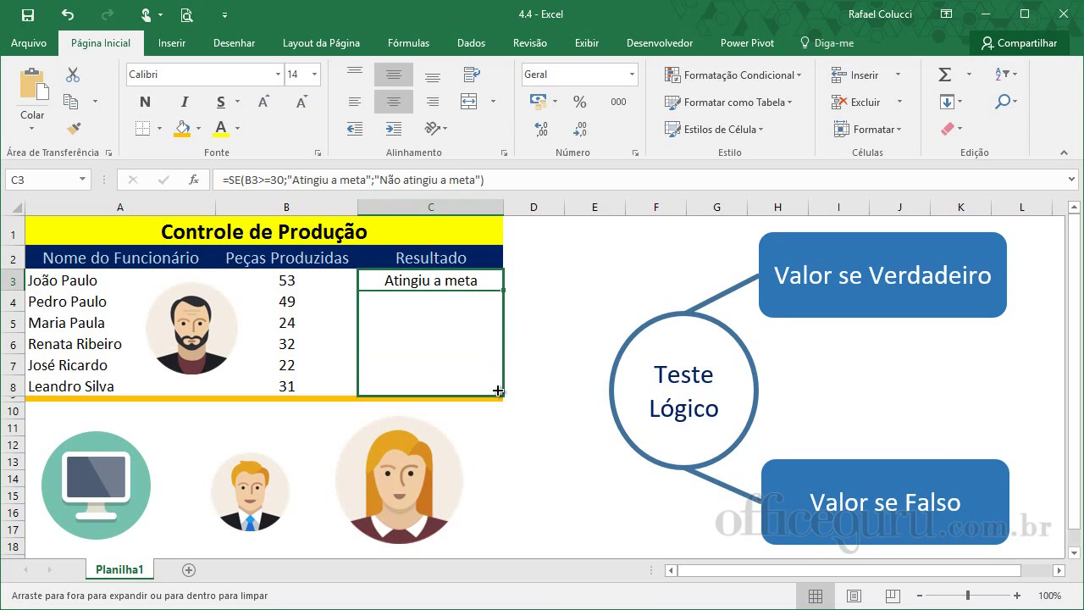
Step: Copy the SE formula down to C8 and verify C4 and C5 reference B4 and B5
left_click_drag(498, 391, 498, 390)
left_click(517, 461)
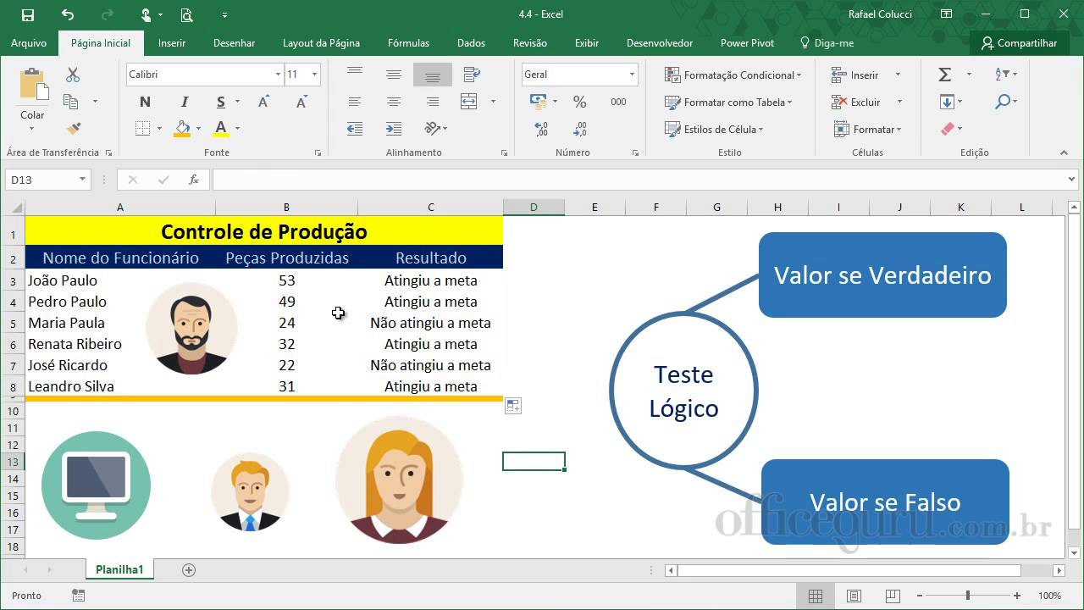
left_click(295, 302)
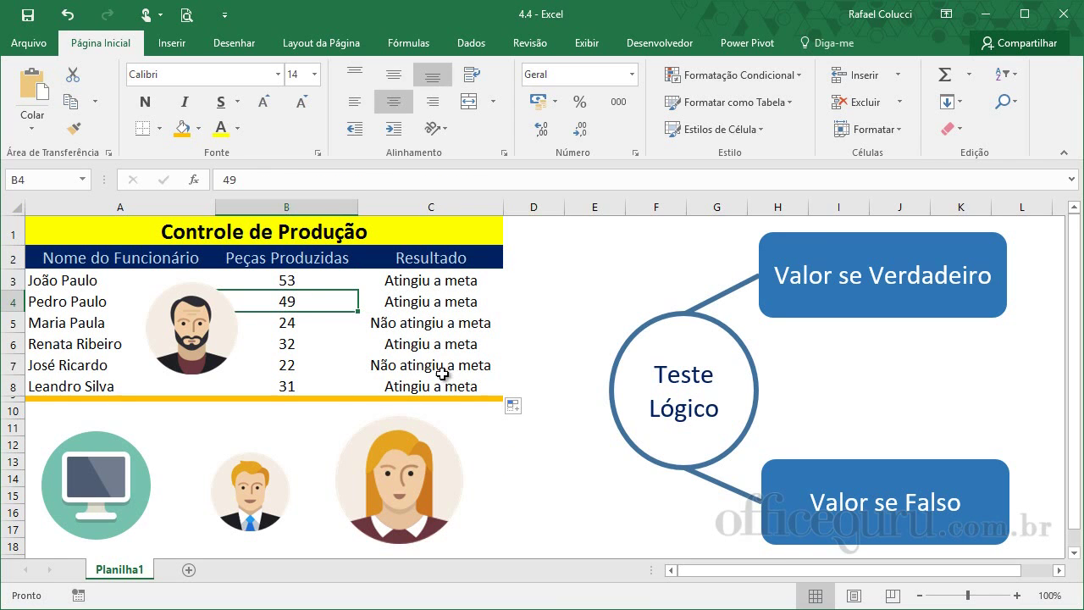
left_click(440, 303)
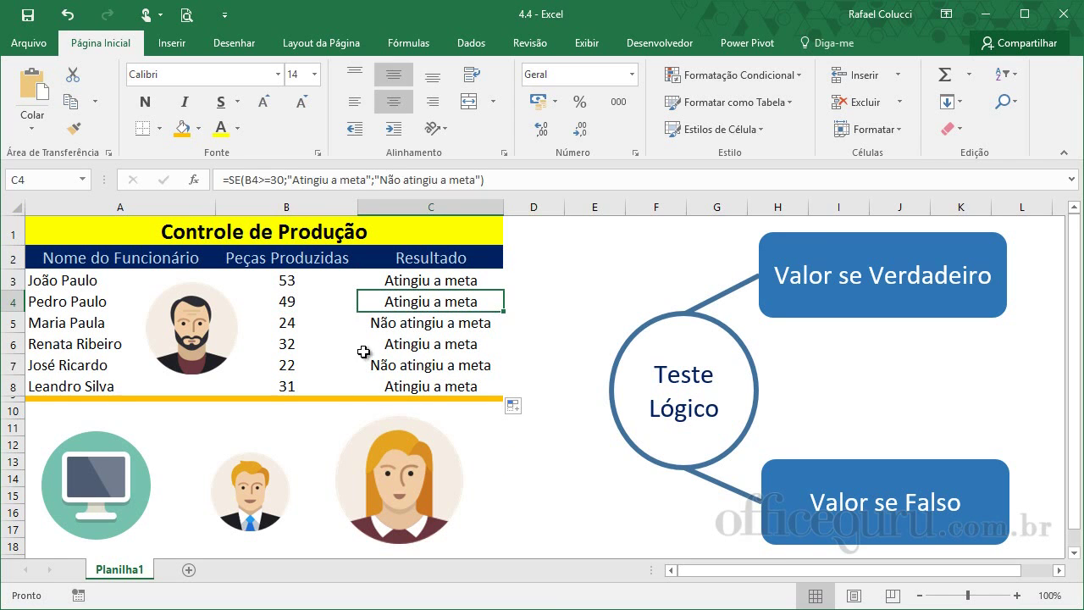
left_click(303, 324)
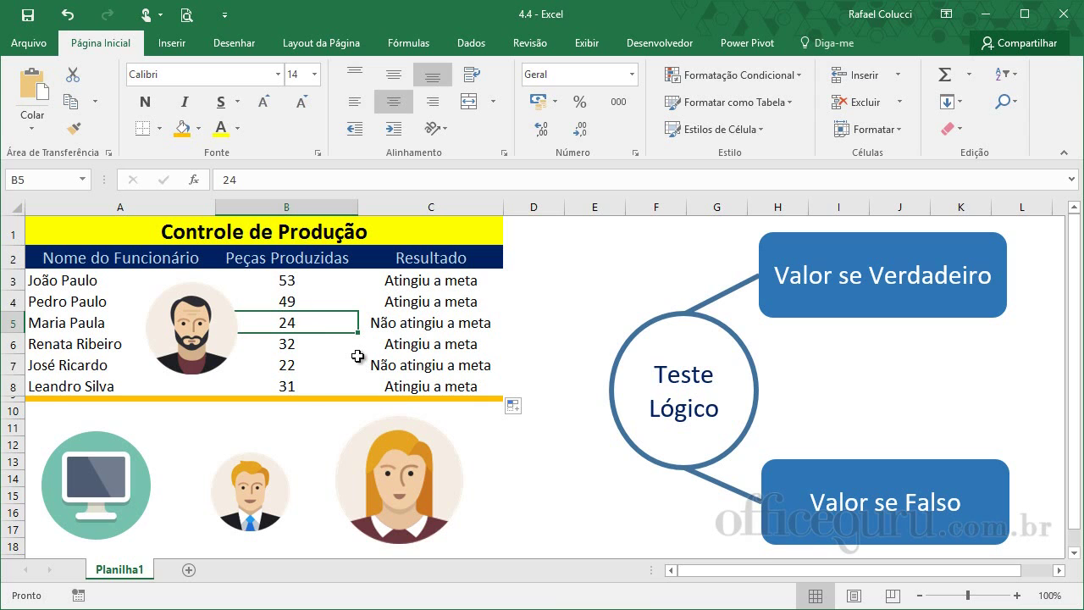
left_click(449, 330)
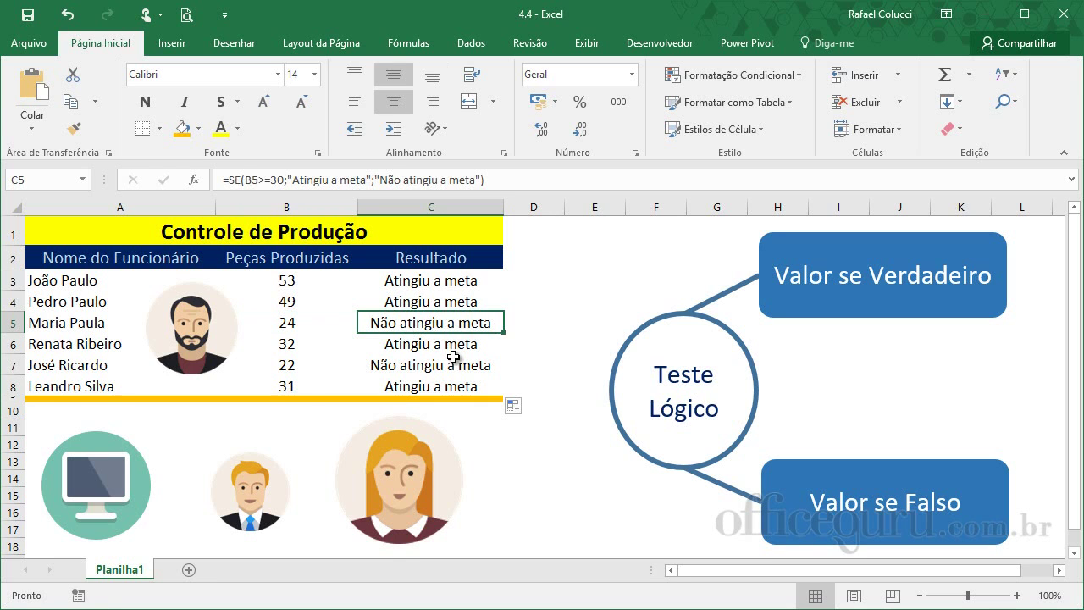